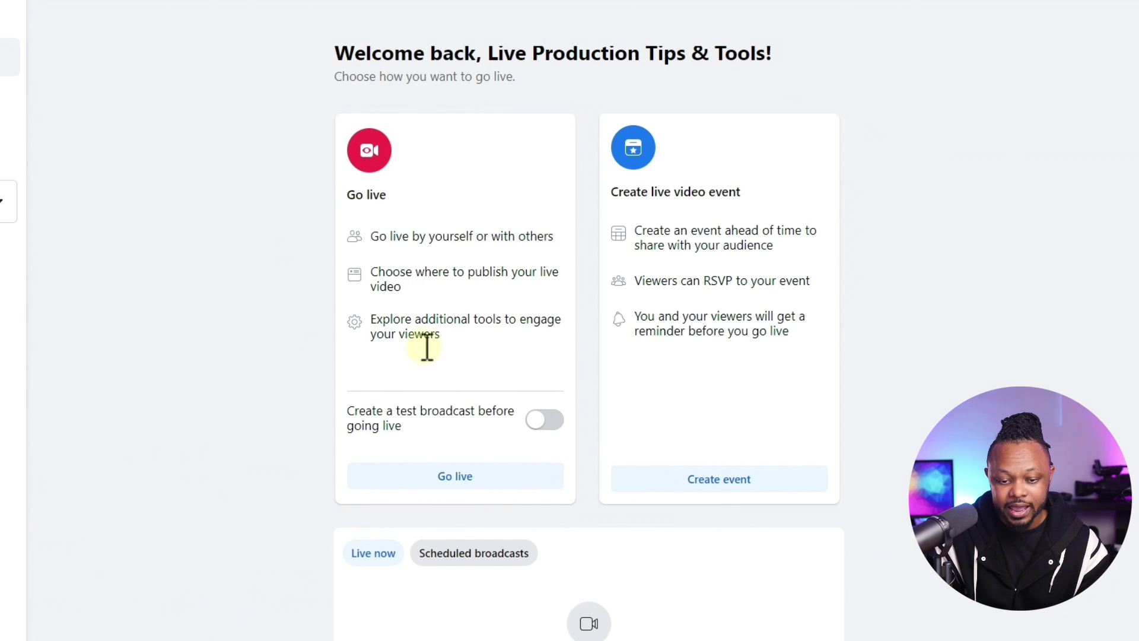
Step: Start setting up a live video with the Go live option, leaving the test broadcast off
scroll(427, 347, down, 2)
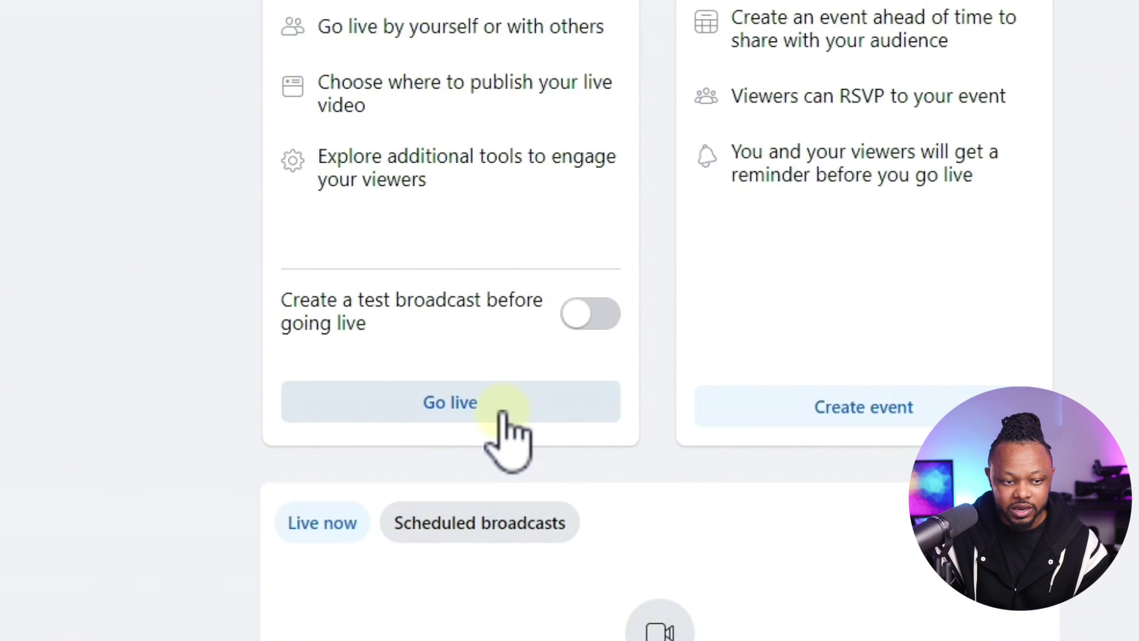
click(483, 380)
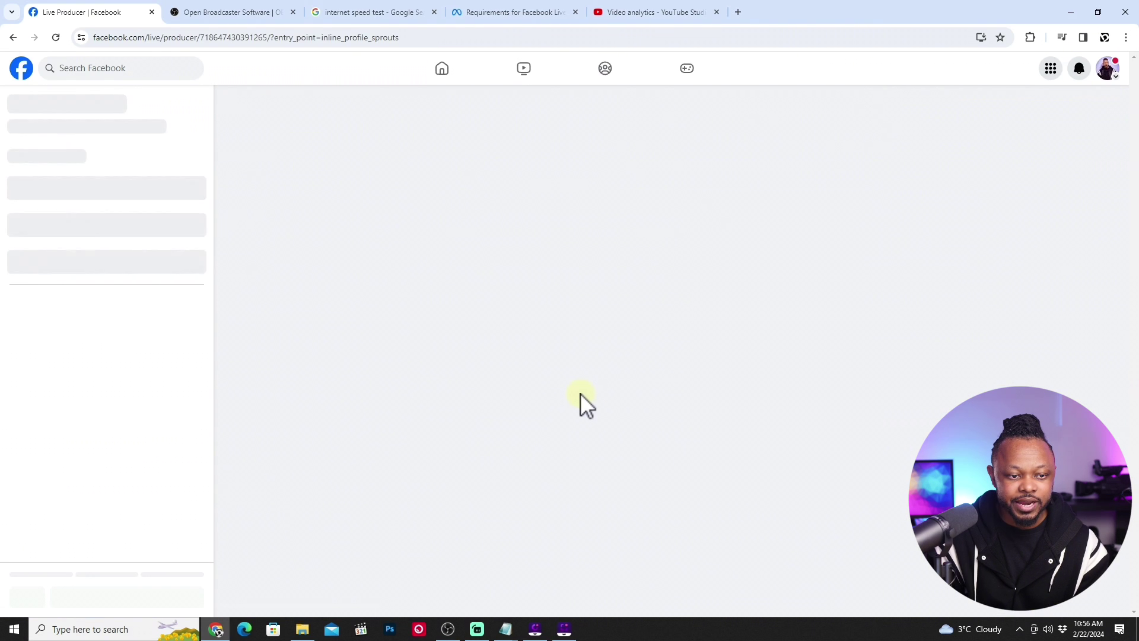
Step: Choose Webcam instead of Streaming software as the video source for the live video
scroll(343, 392, down, 2)
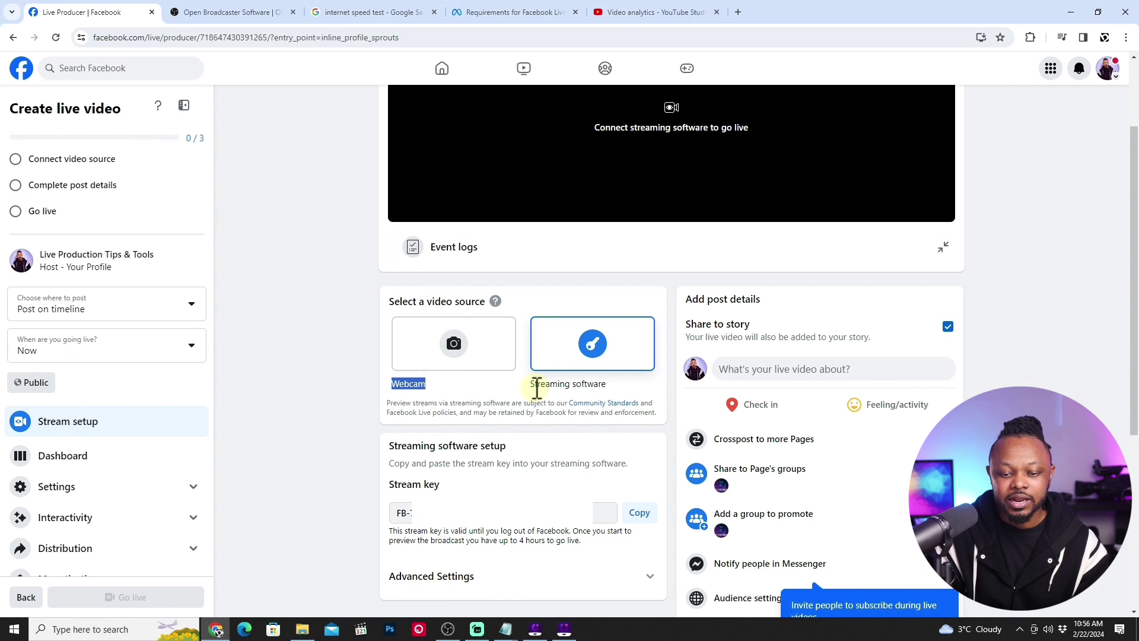
drag(530, 384, 606, 384)
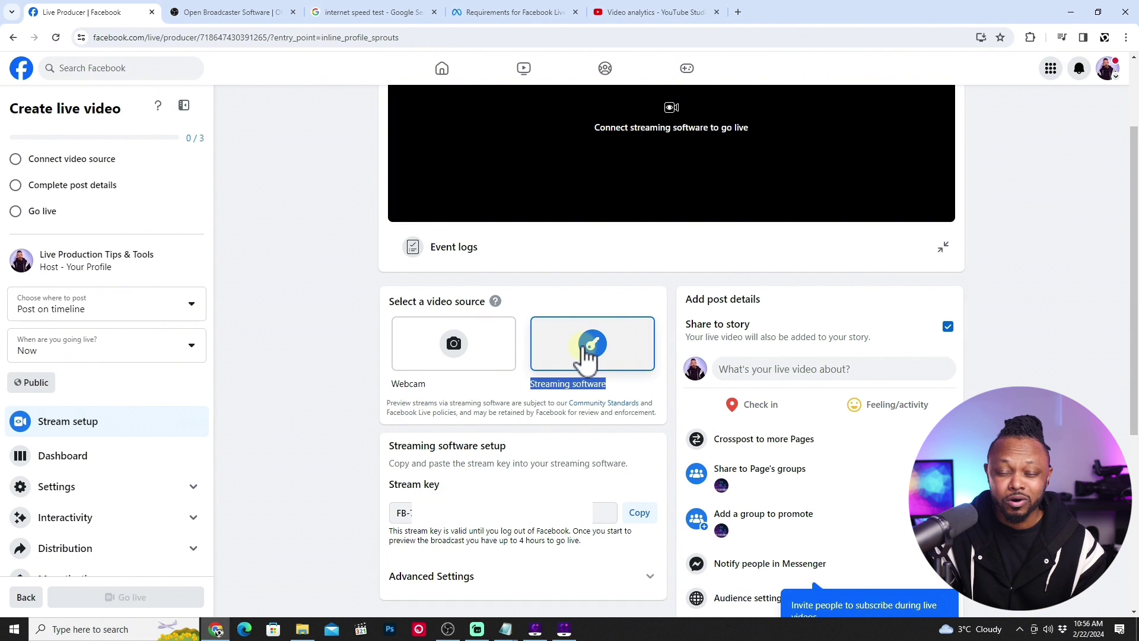
scroll(330, 360, down, 1)
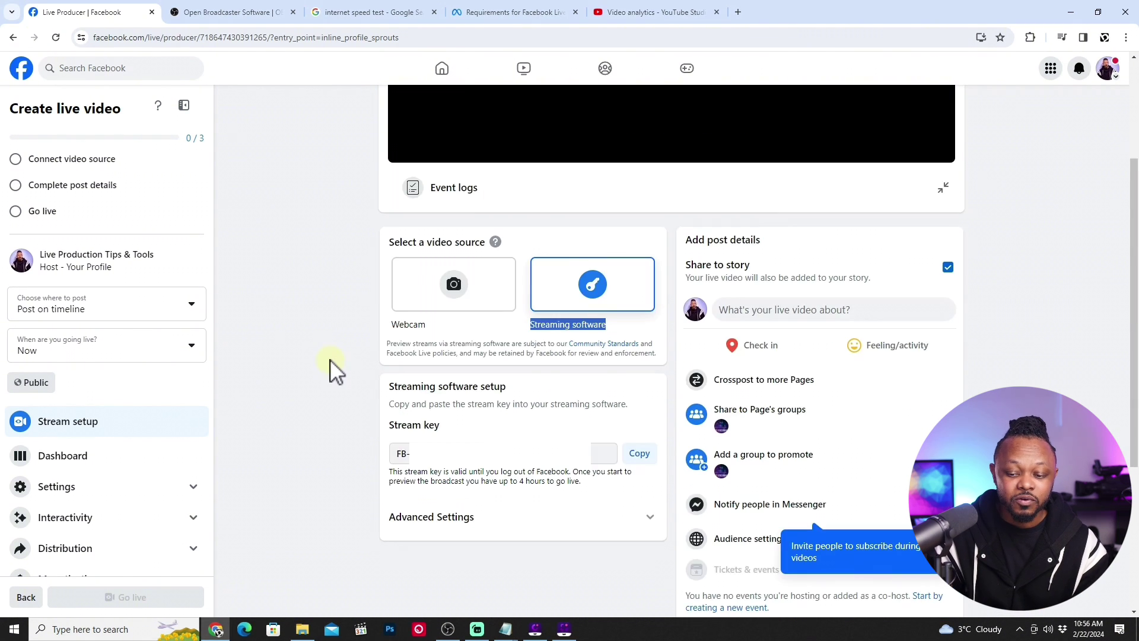
click(448, 300)
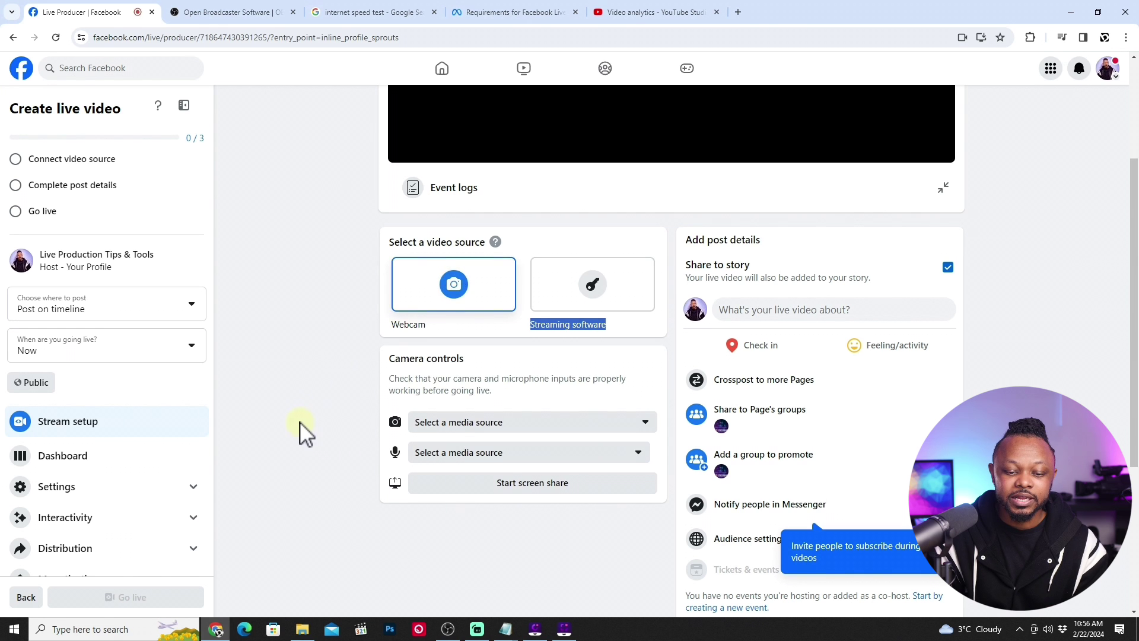
Step: Select USB Video (534d:2109) as the camera for the broadcast
scroll(344, 397, down, 1)
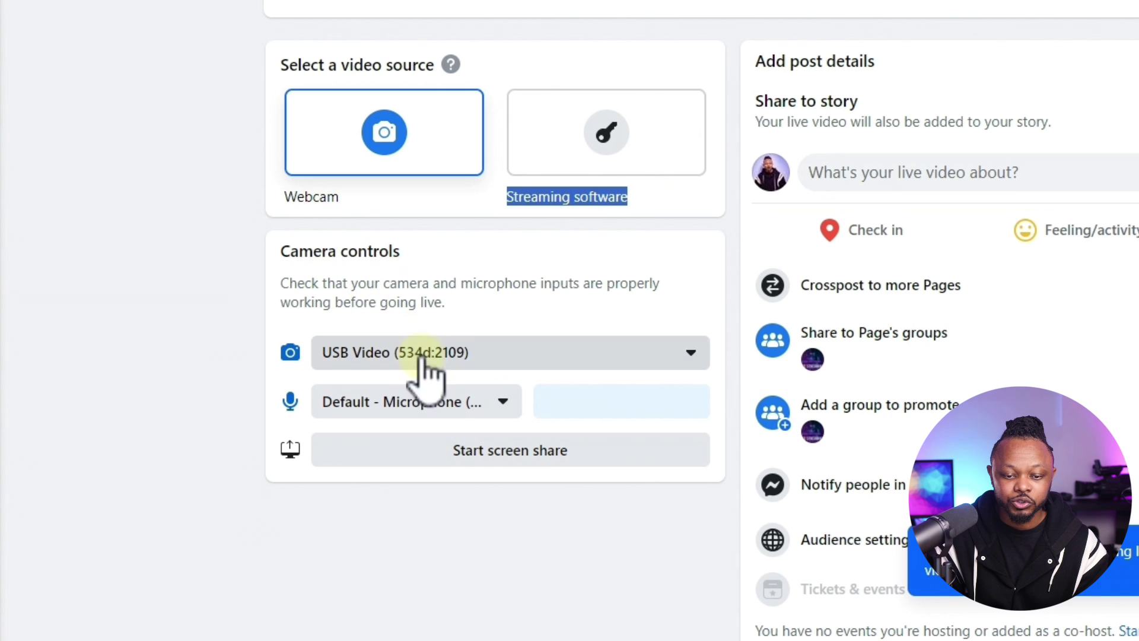
click(511, 340)
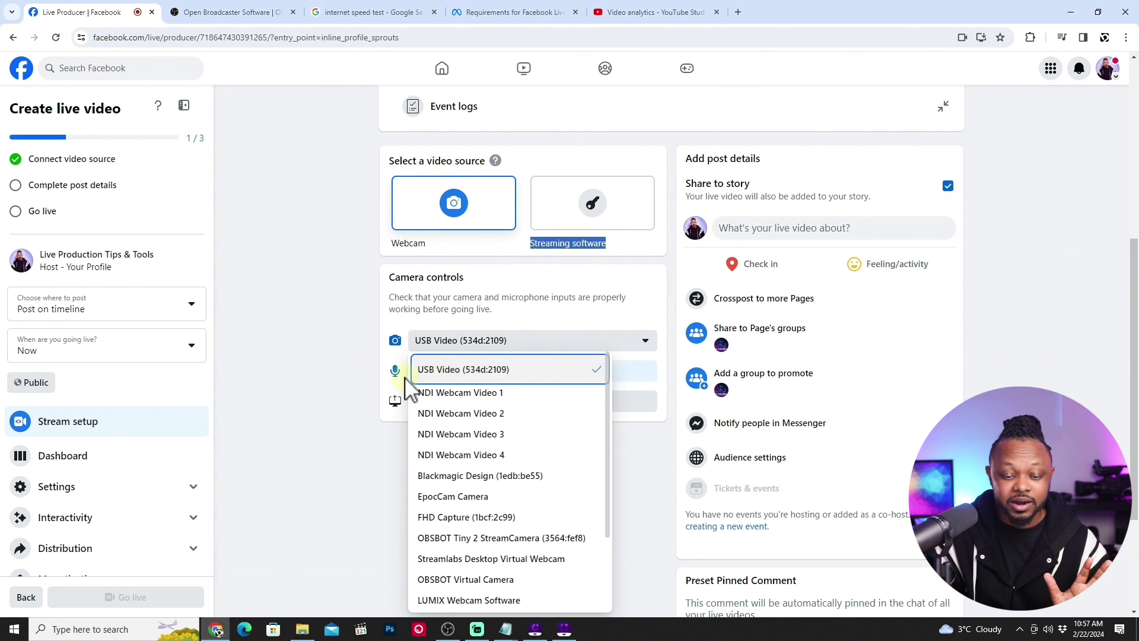
click(460, 370)
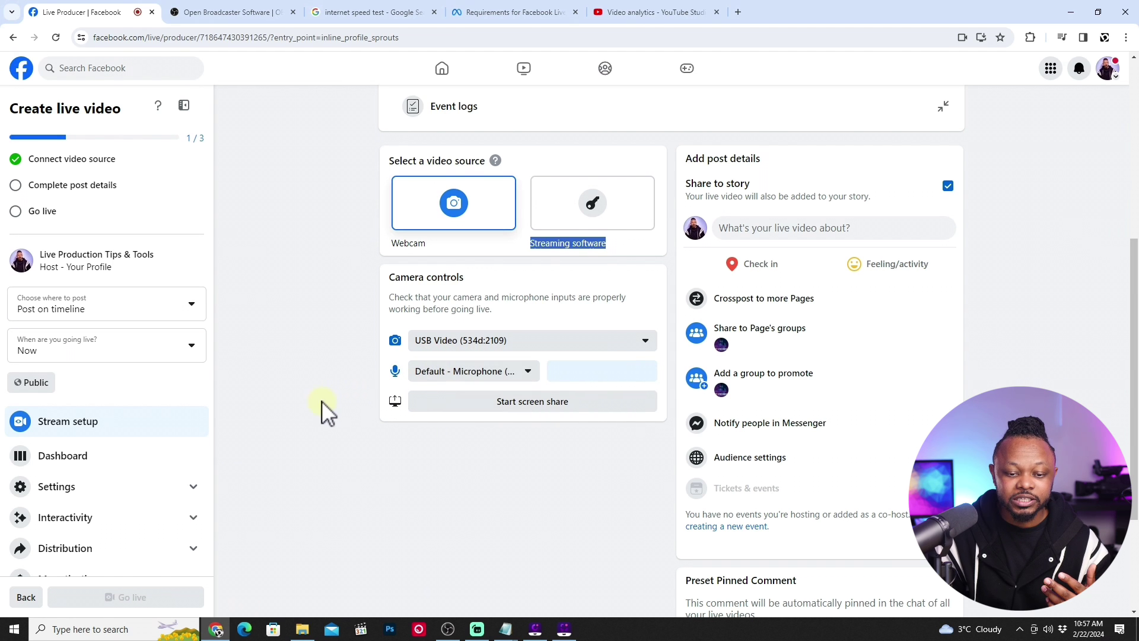
Step: Set the broadcast microphone to Digital Audio Interface (USB Digital Audio) (534d:2109)
scroll(333, 404, down, 2)
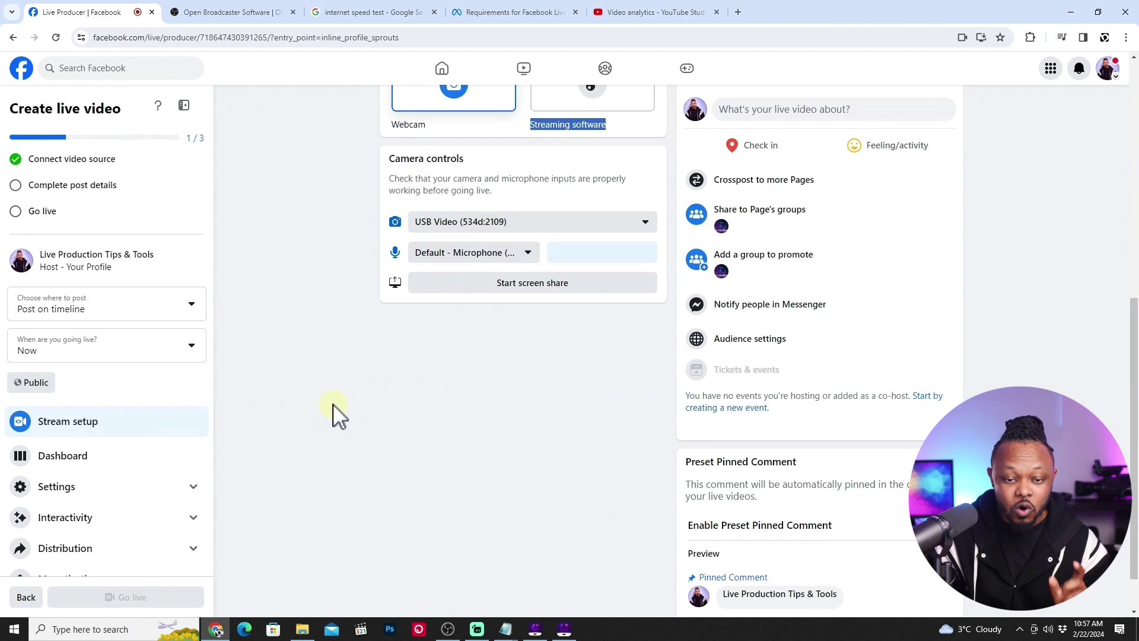
click(493, 259)
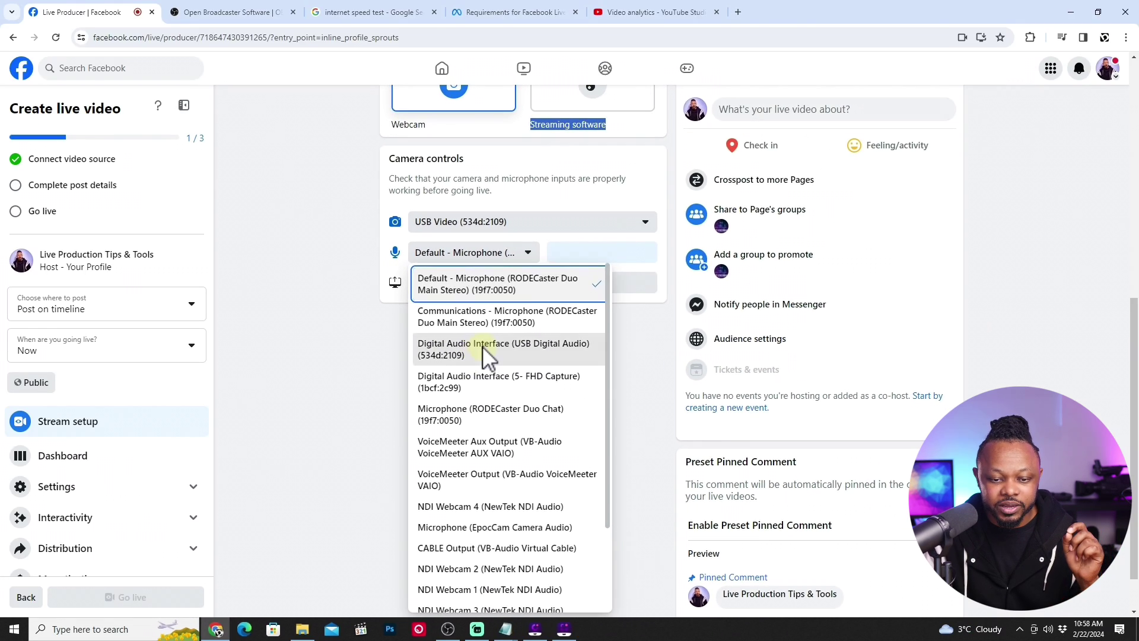
click(436, 264)
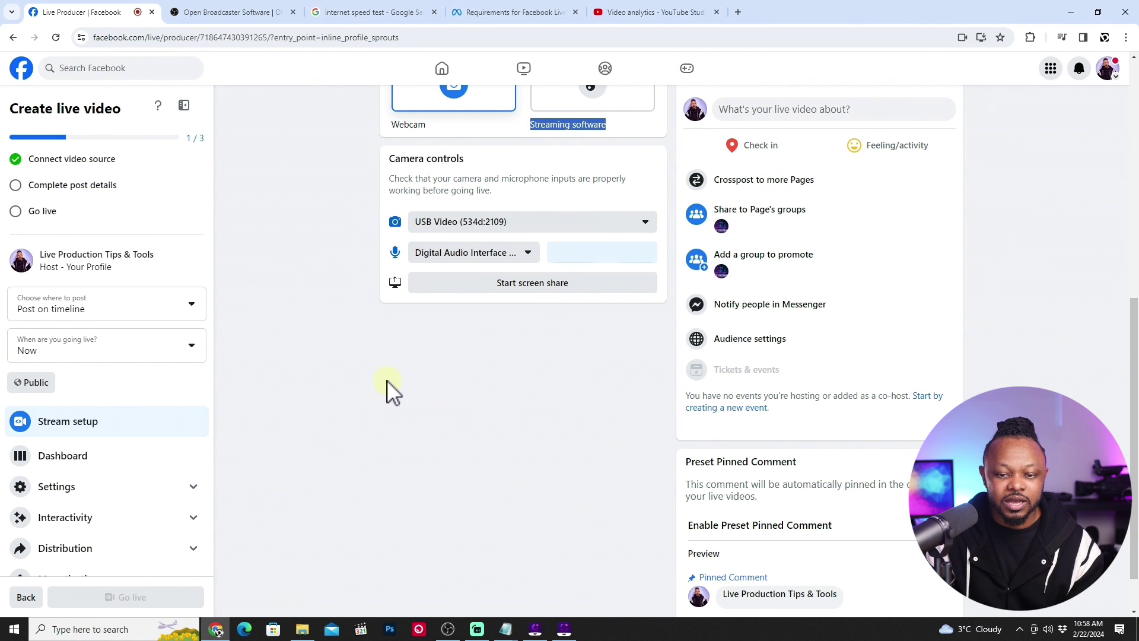
Step: Check the webcam preview against the selected video source and camera controls
scroll(315, 429, up, 8)
scroll(315, 429, down, 3)
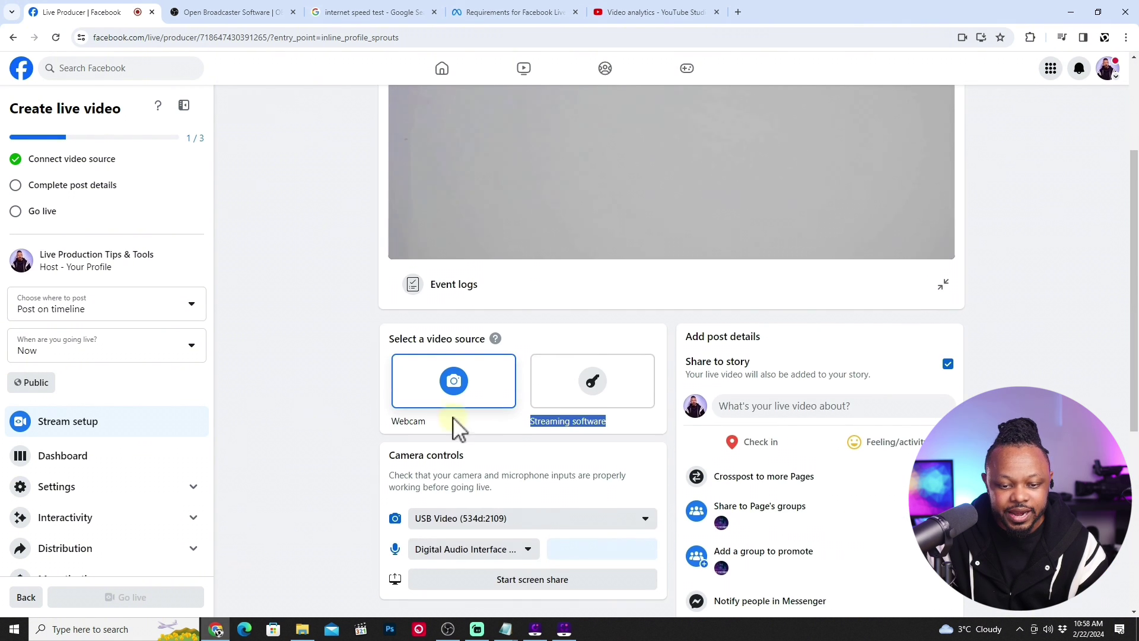
scroll(346, 382, up, 3)
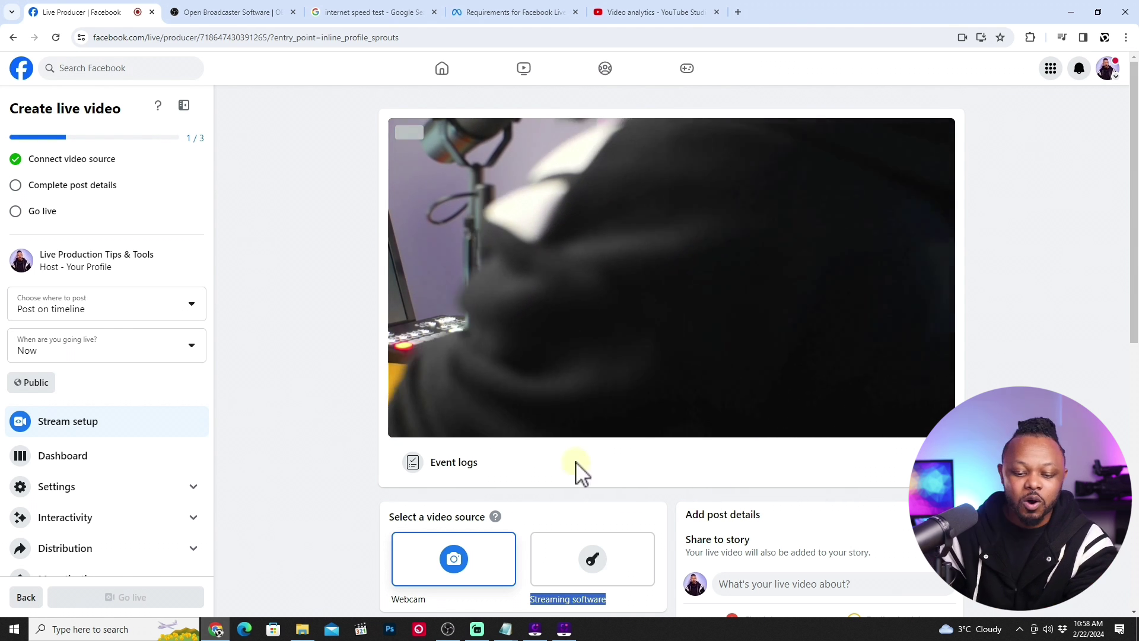
scroll(339, 460, down, 5)
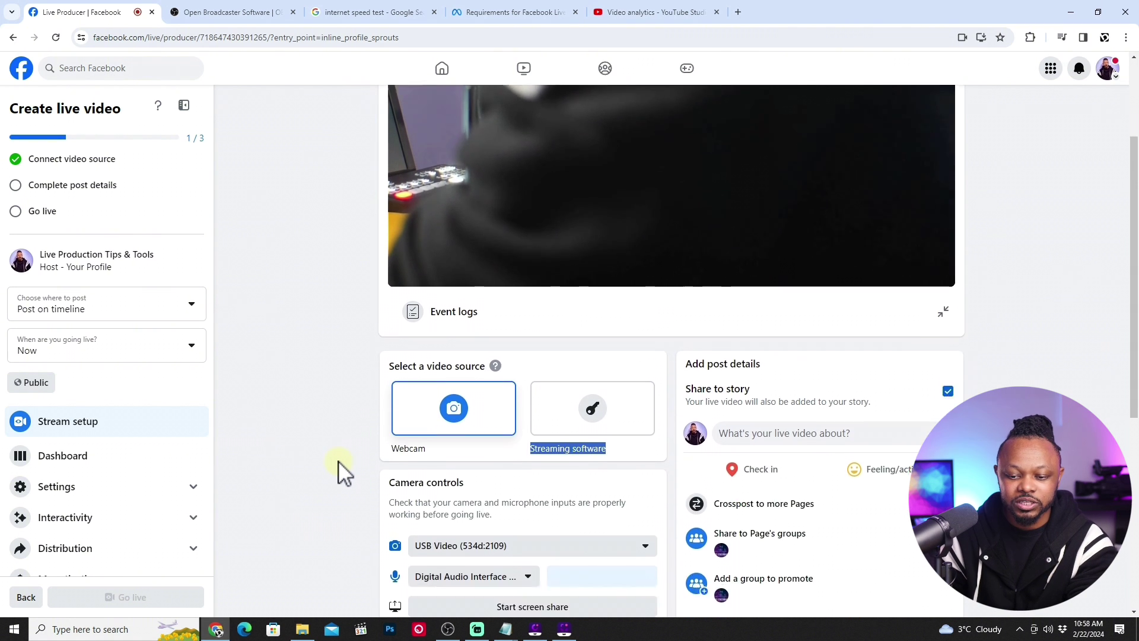
scroll(339, 460, up, 2)
scroll(338, 460, down, 3)
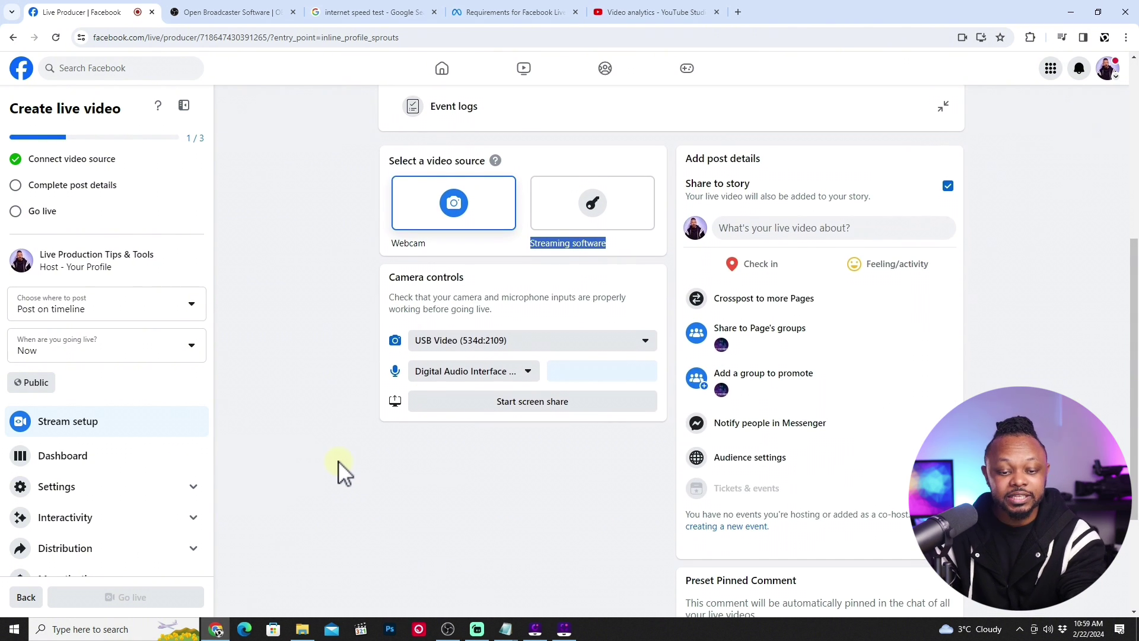
scroll(340, 460, up, 5)
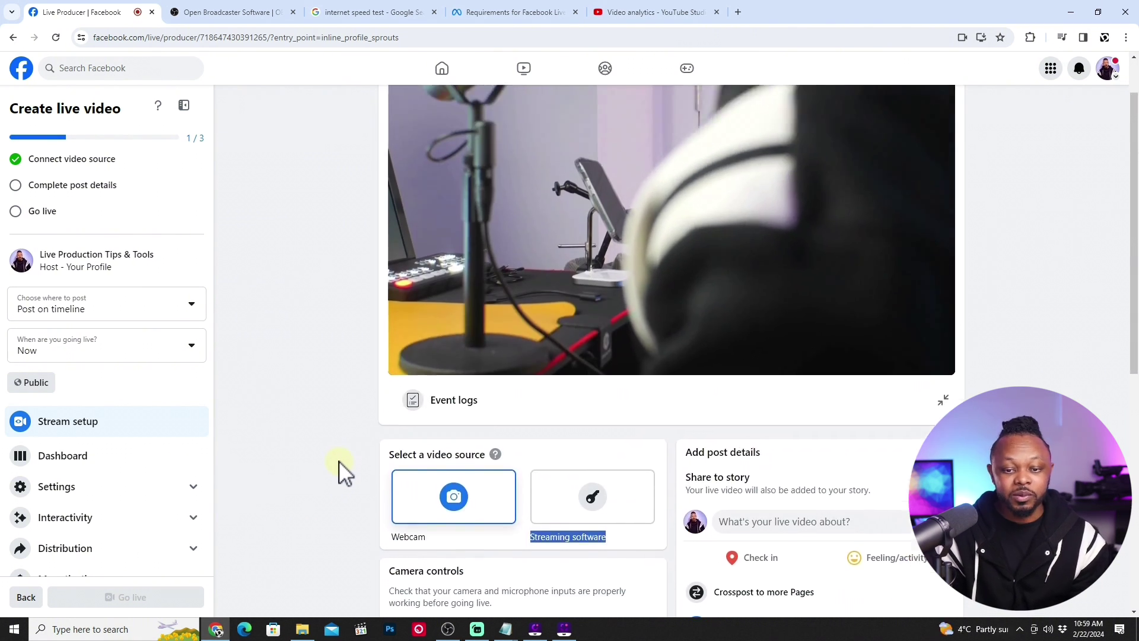
Step: Add the live video's post details with the title "Test" and the description "Testing", and save them
scroll(340, 460, down, 6)
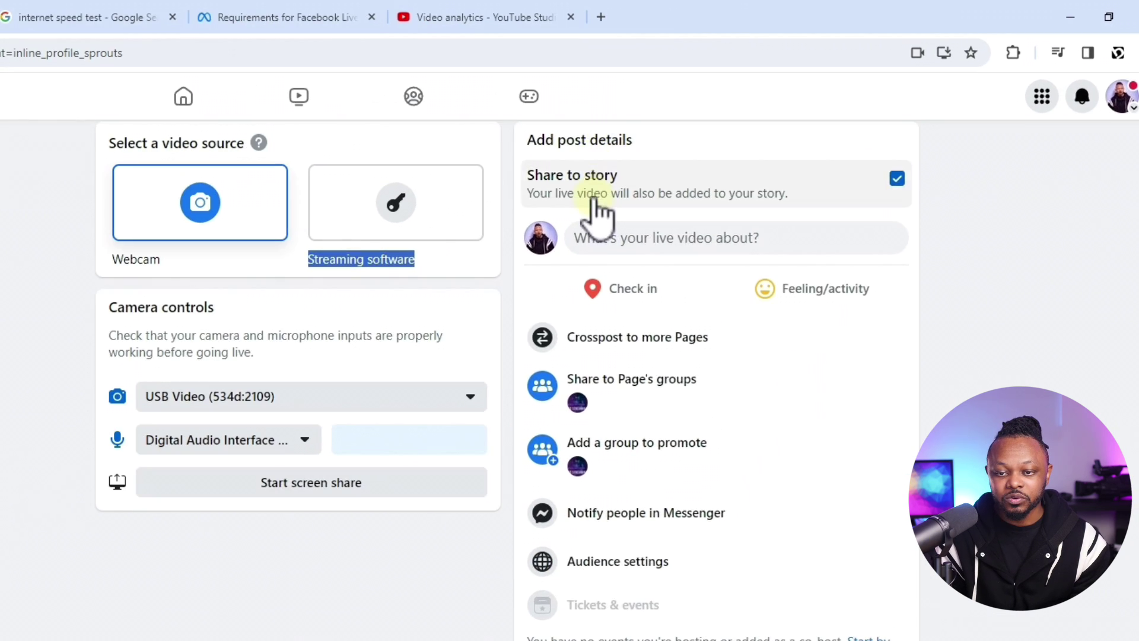
scroll(740, 155, up, 1)
click(613, 330)
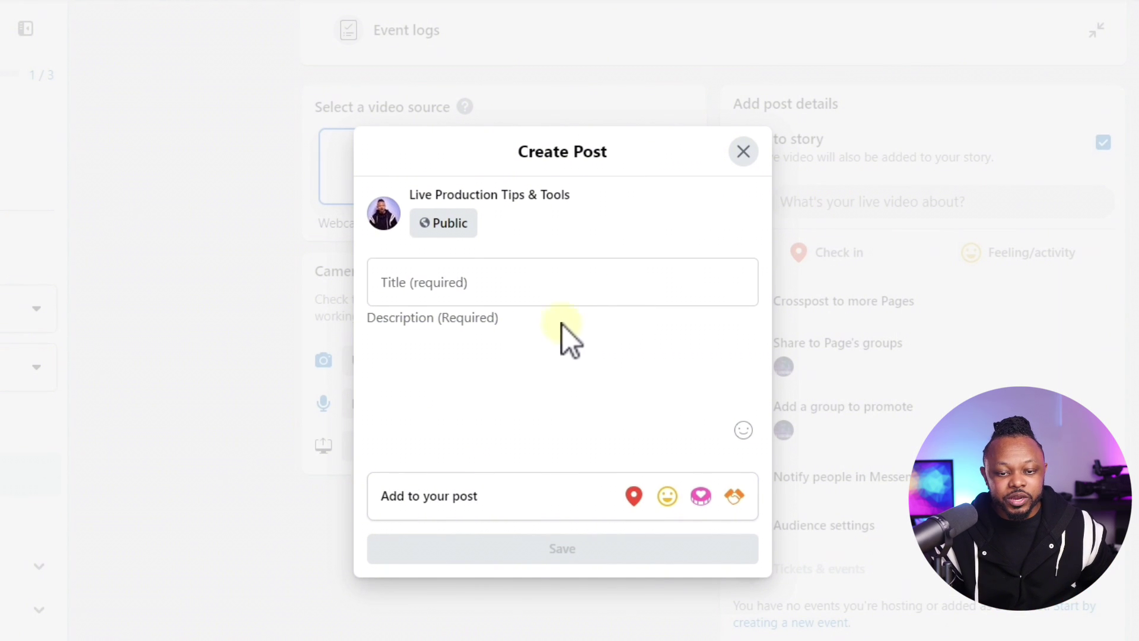
click(534, 285)
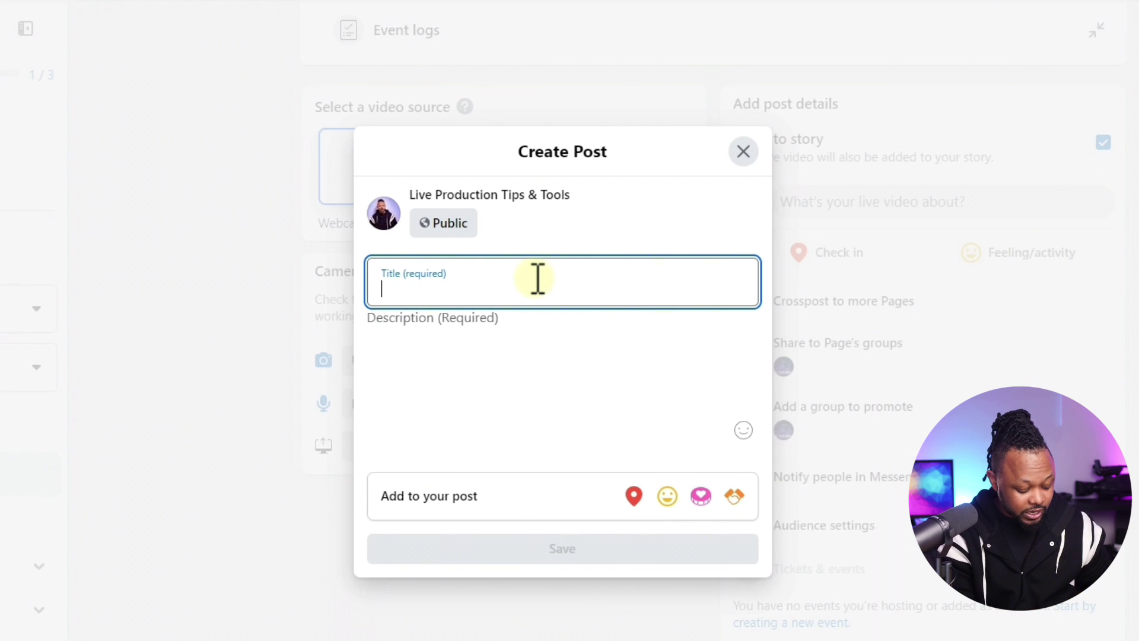
text(Test)
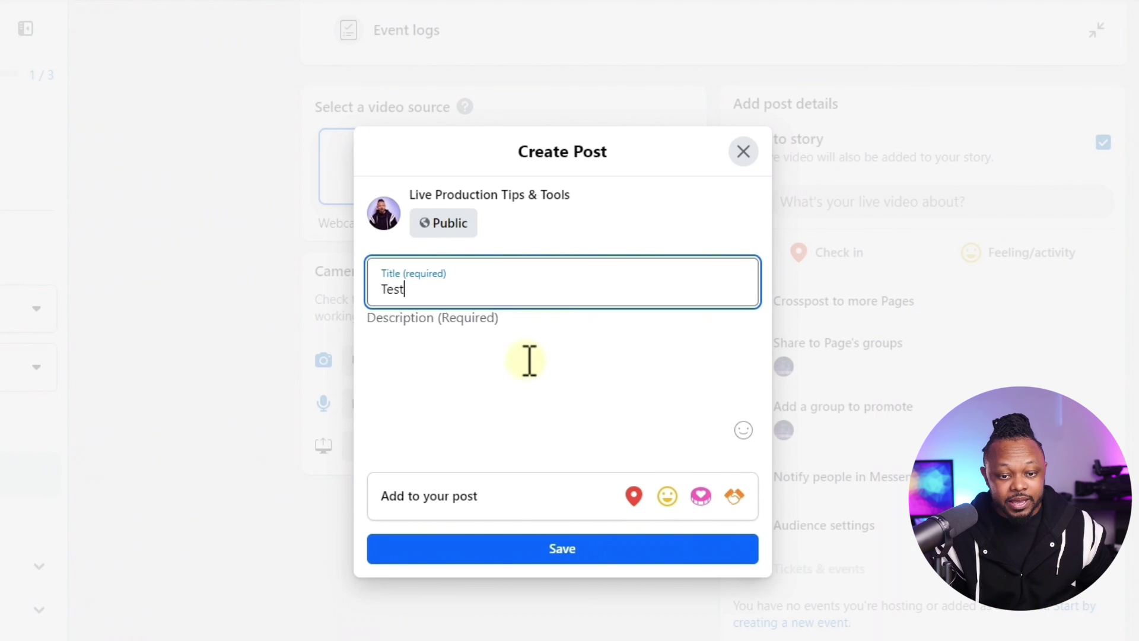
click(524, 354)
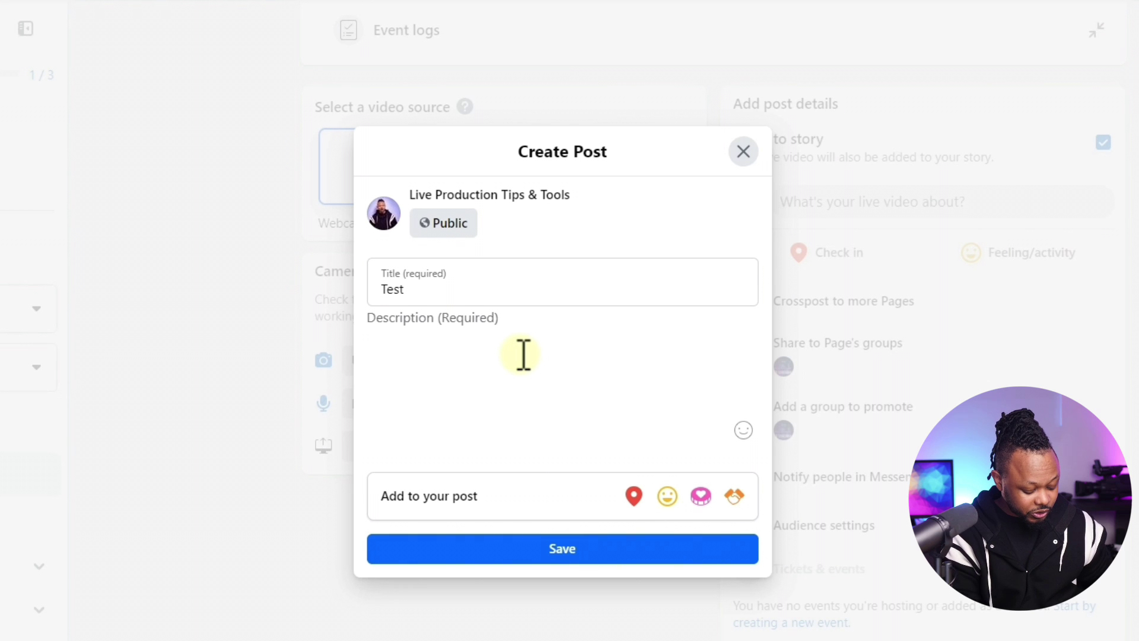
text(Testing)
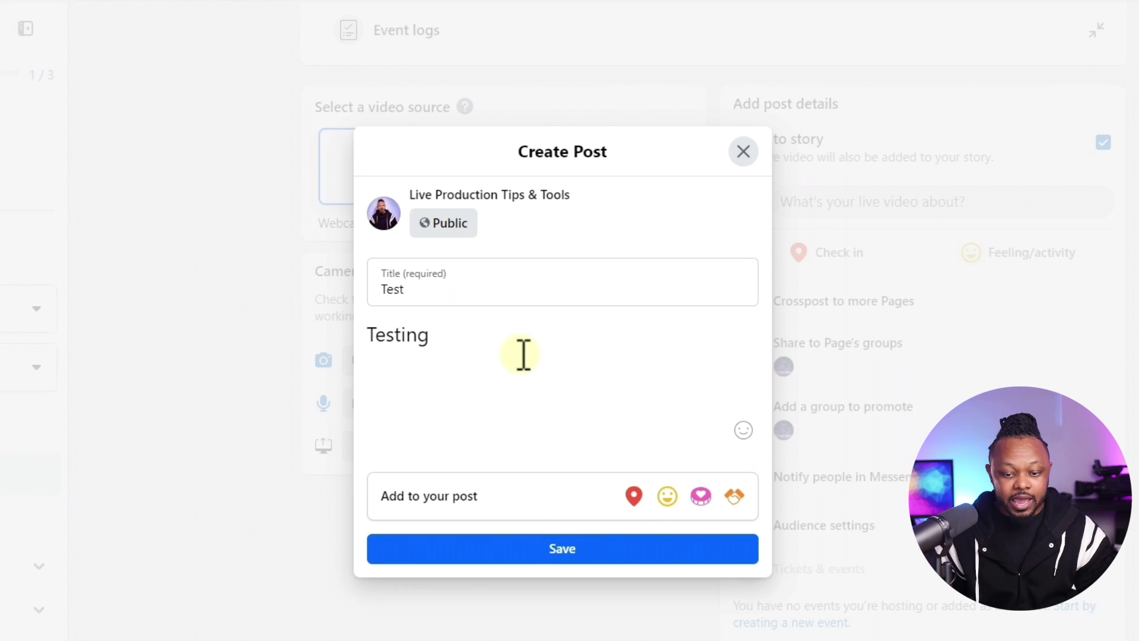
click(577, 548)
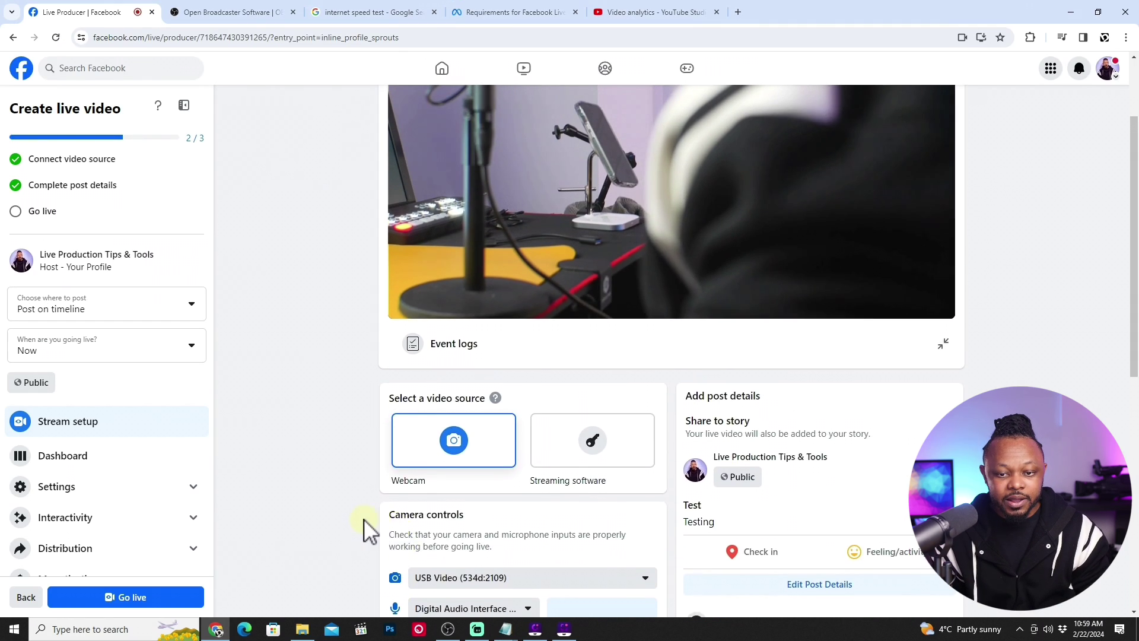
Step: Review the camera preview, video source, camera controls and saved post details before going live
scroll(364, 518, up, 2)
scroll(348, 489, down, 4)
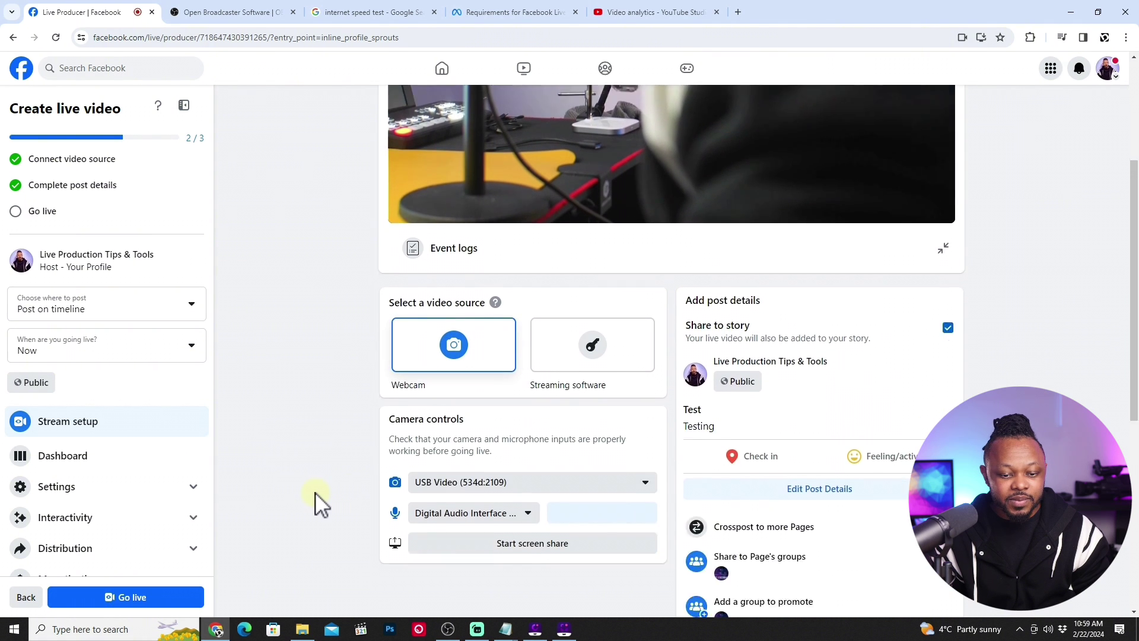
scroll(315, 492, down, 2)
scroll(315, 492, down, 1)
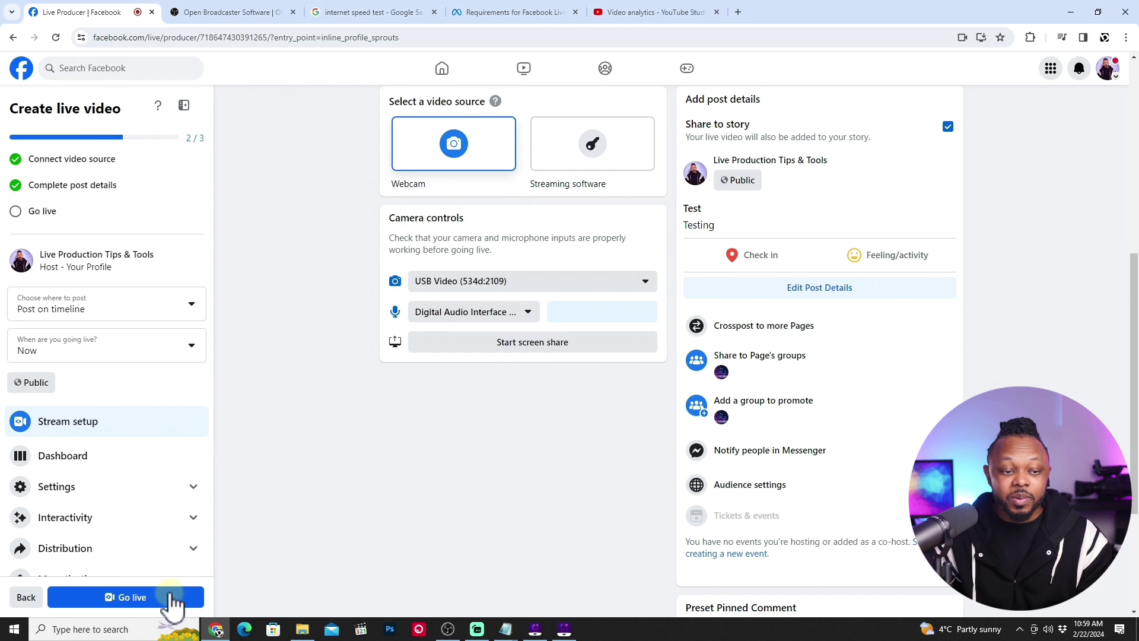
scroll(581, 440, up, 7)
scroll(297, 467, down, 5)
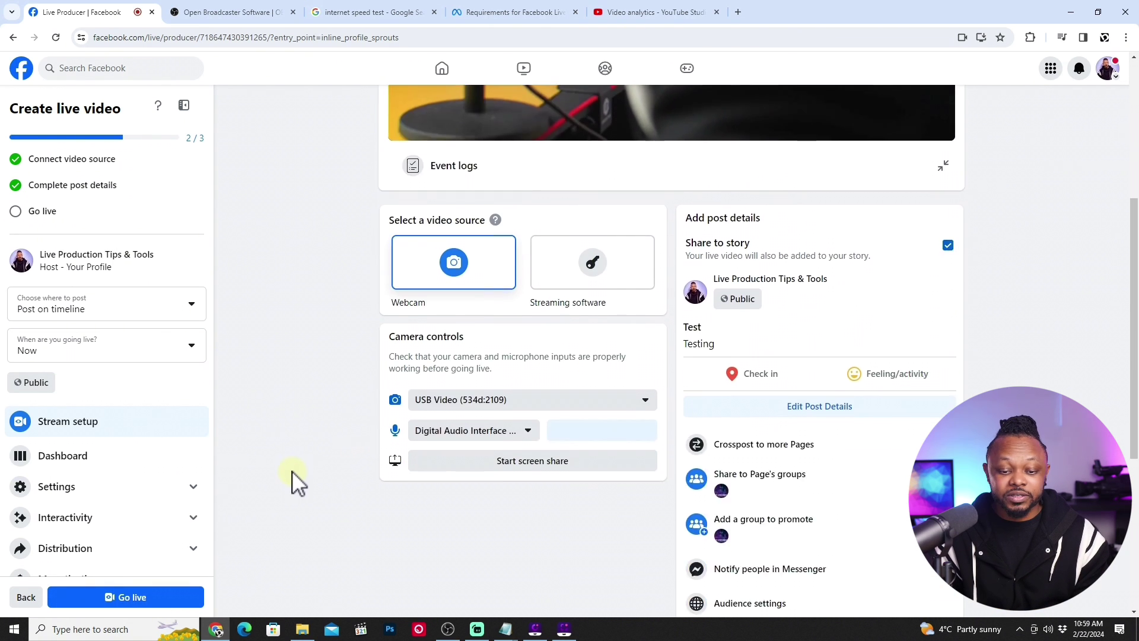
scroll(292, 471, down, 2)
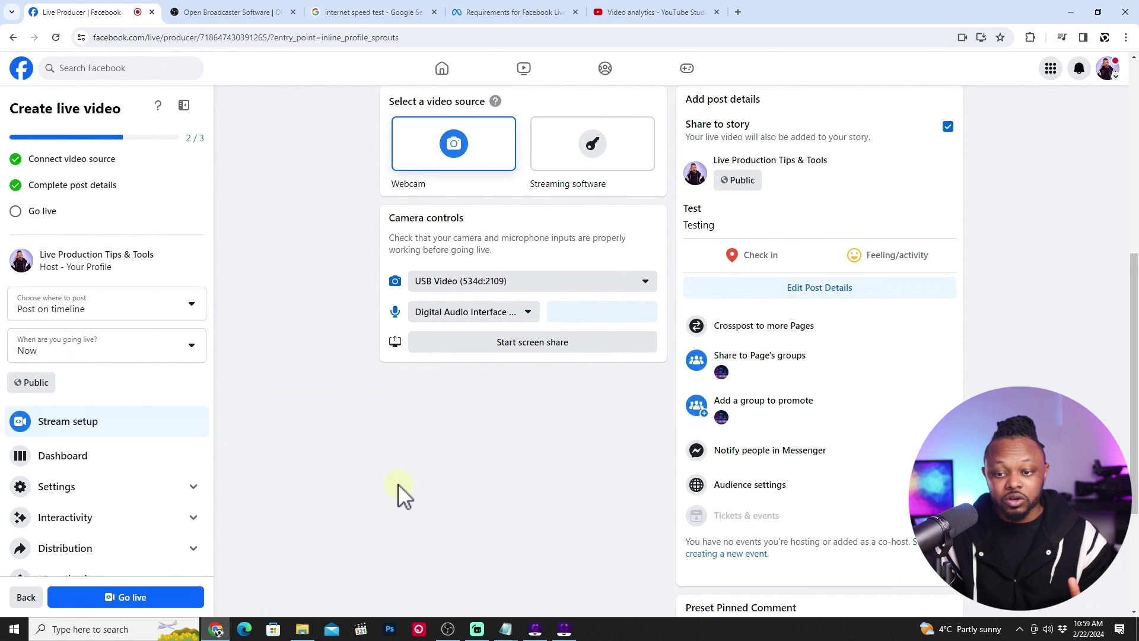
scroll(398, 481, up, 1)
scroll(268, 550, down, 3)
scroll(317, 557, up, 3)
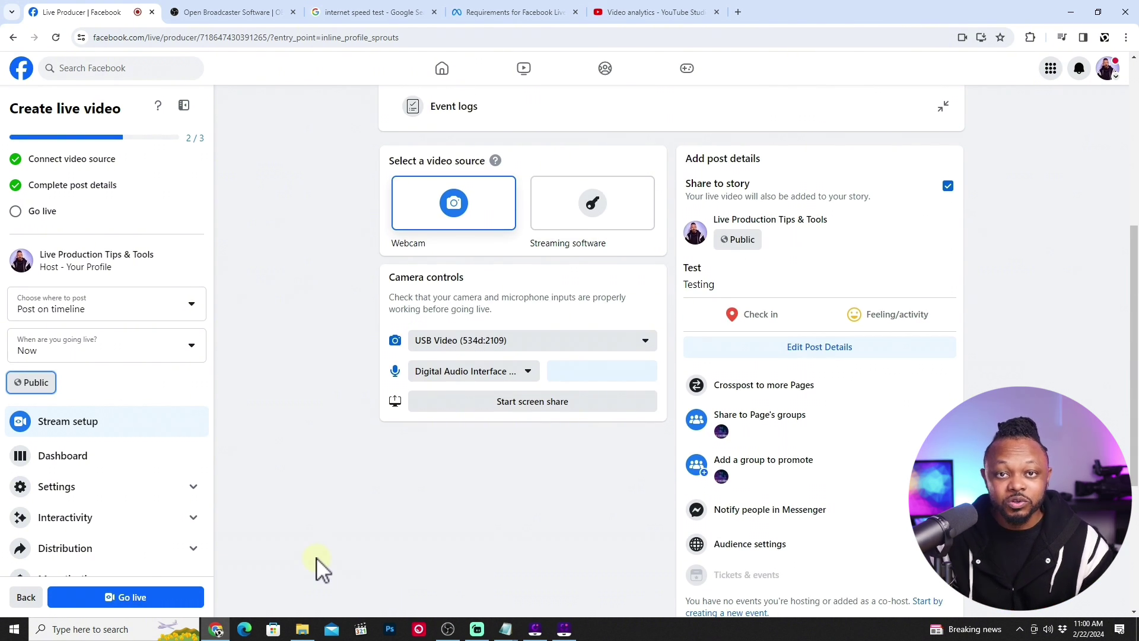
scroll(362, 504, up, 6)
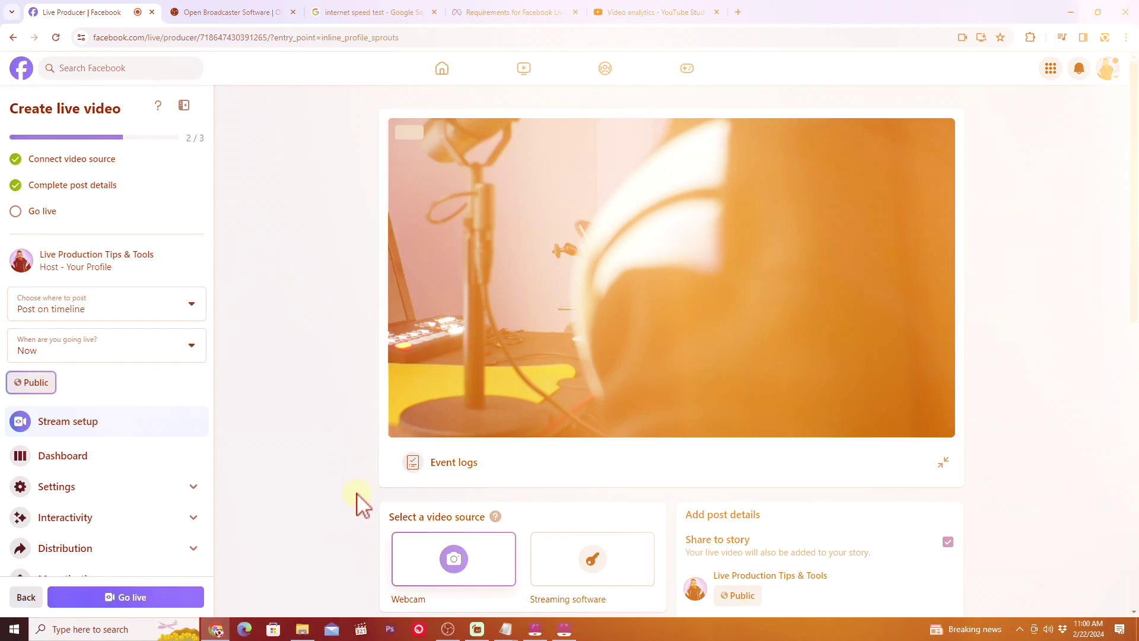
scroll(356, 502, down, 3)
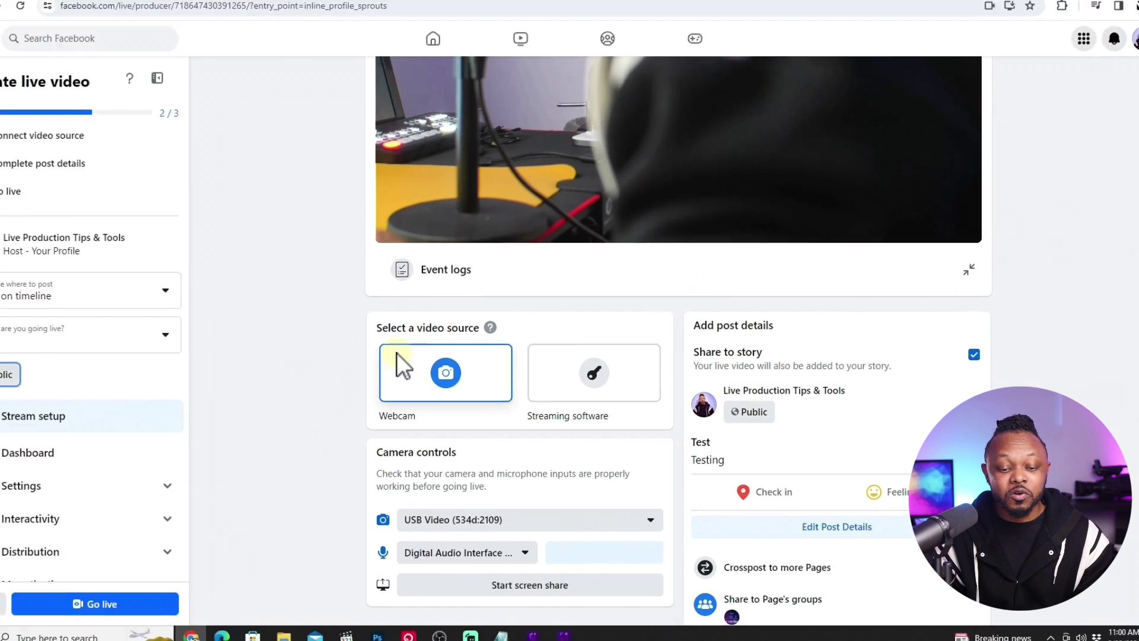